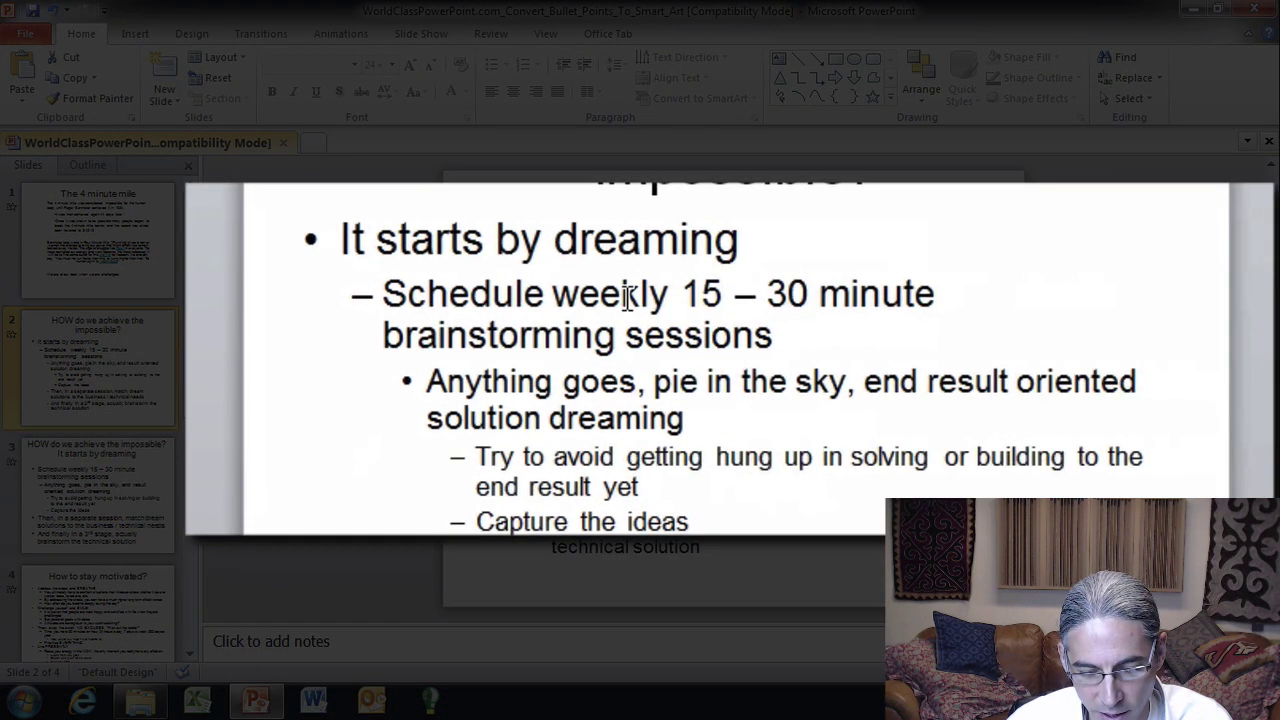
Cut the 'It starts by dreaming' bullet from slide 2's list and paste it at the title's end.
{"action": "left_click", "coordinate": [333, 234]}
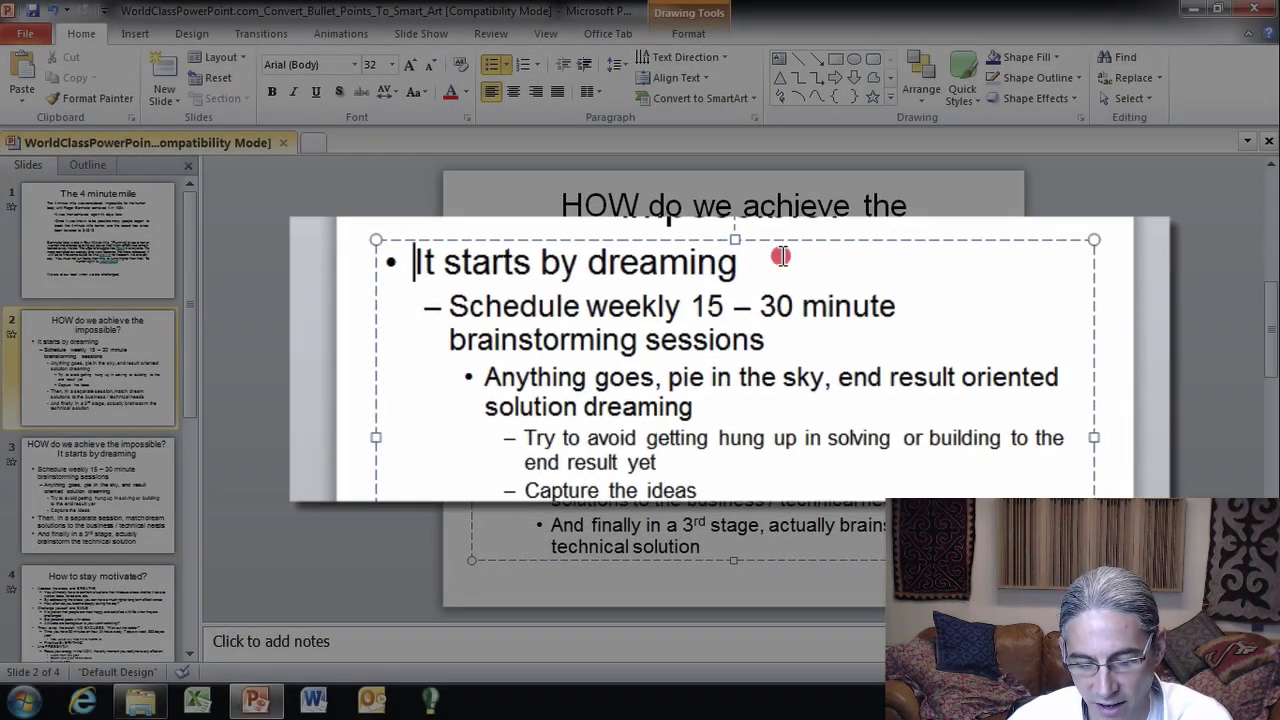
{"action": "left_click_drag", "start_coordinate": [740, 288], "coordinate": [448, 287]}
{"action": "key", "text": "ctrl+c"}
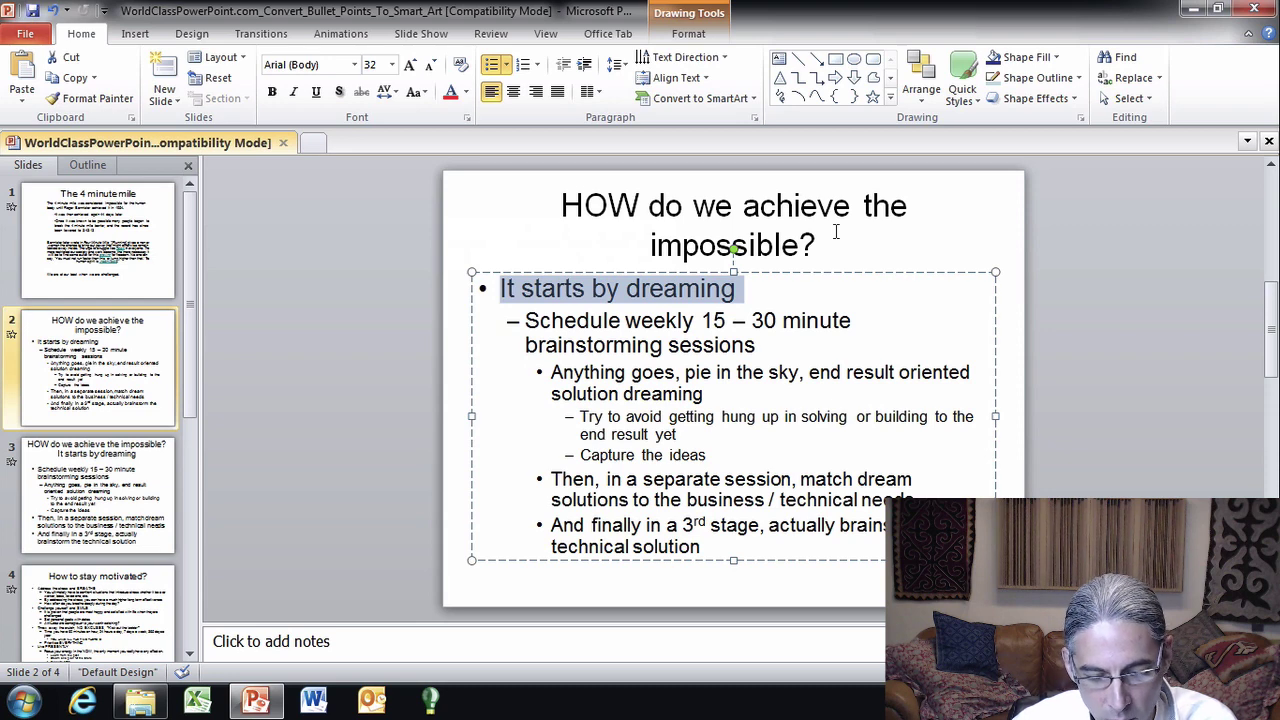
{"action": "left_click", "coordinate": [527, 320]}
{"action": "left_click_drag", "start_coordinate": [527, 320], "coordinate": [735, 490]}
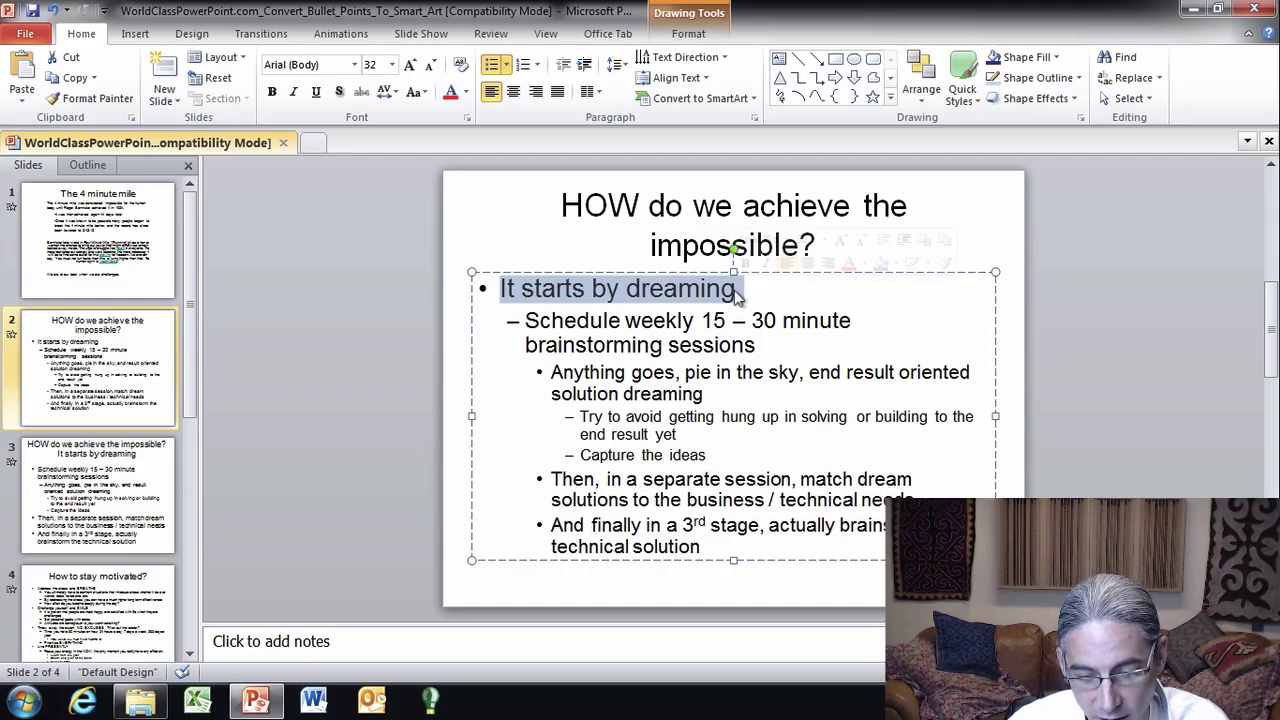
{"action": "key", "text": "Delete"}
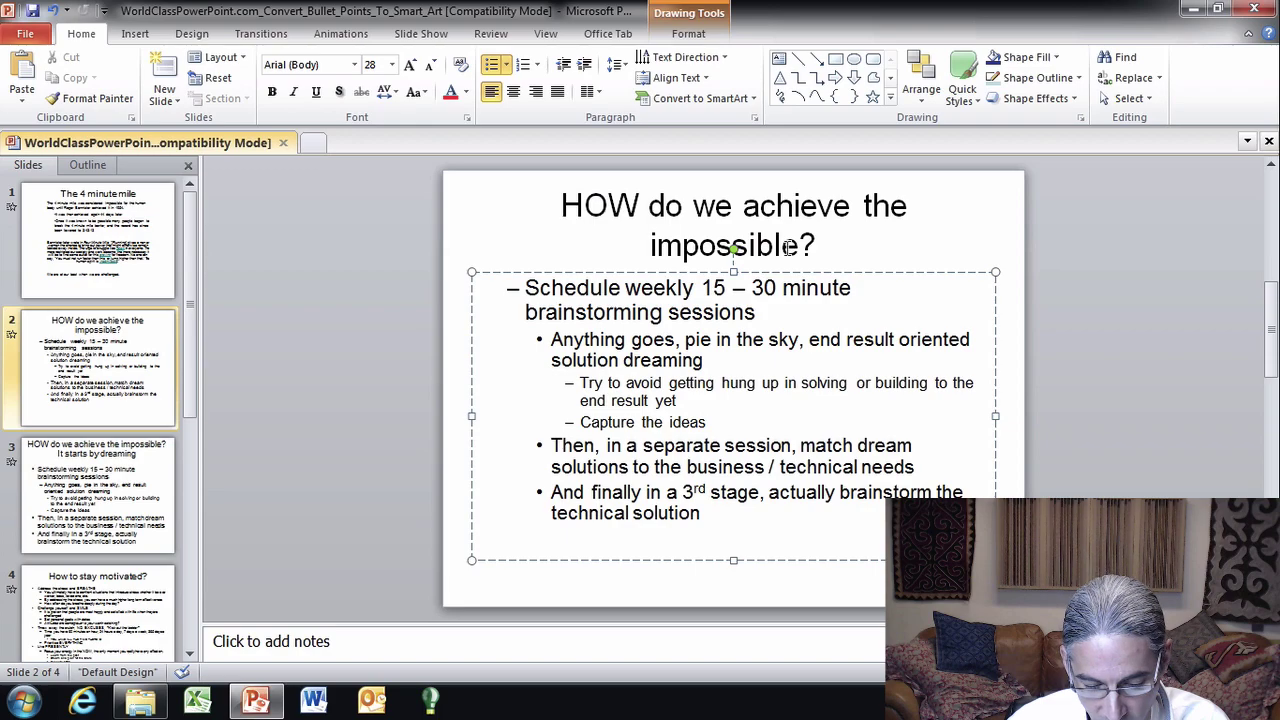
{"action": "left_click", "coordinate": [818, 245]}
{"action": "key", "text": "ctrl+v"}
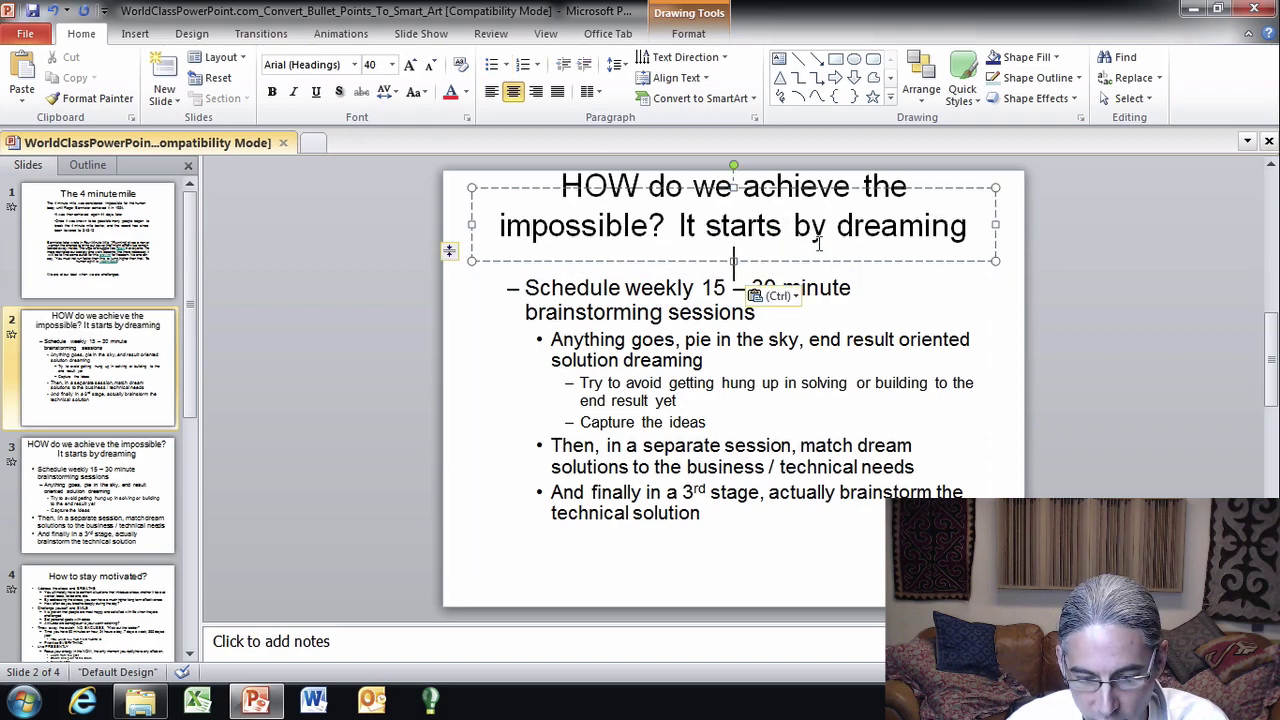
{"action": "left_click", "coordinate": [912, 305]}
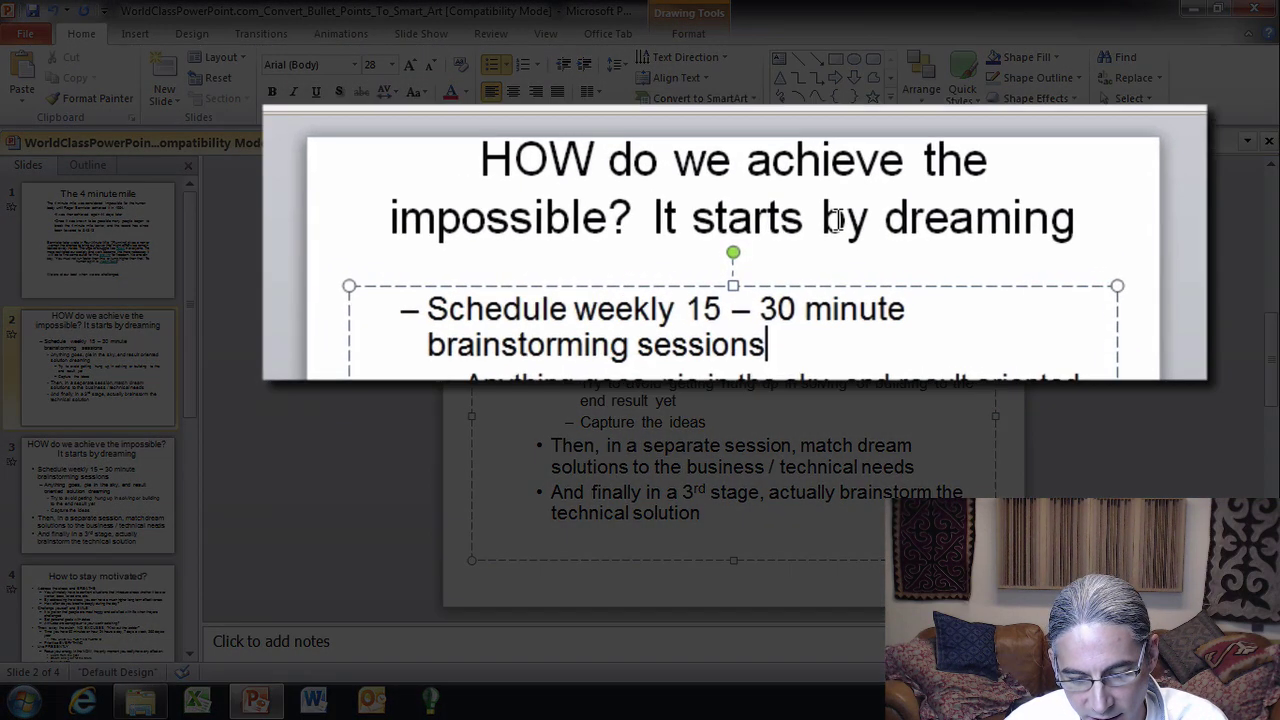
Select slide 2's bullet list text and promote it one list level.
{"action": "left_click", "coordinate": [766, 247]}
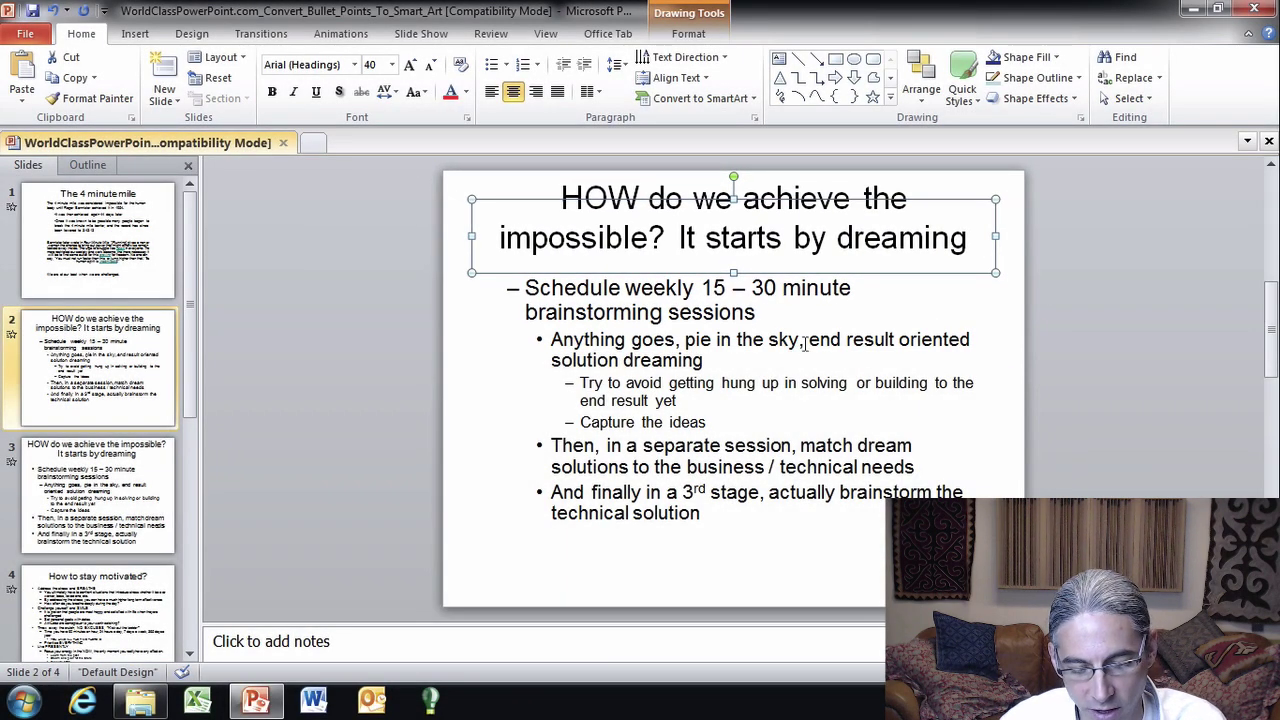
{"action": "left_click", "coordinate": [805, 343]}
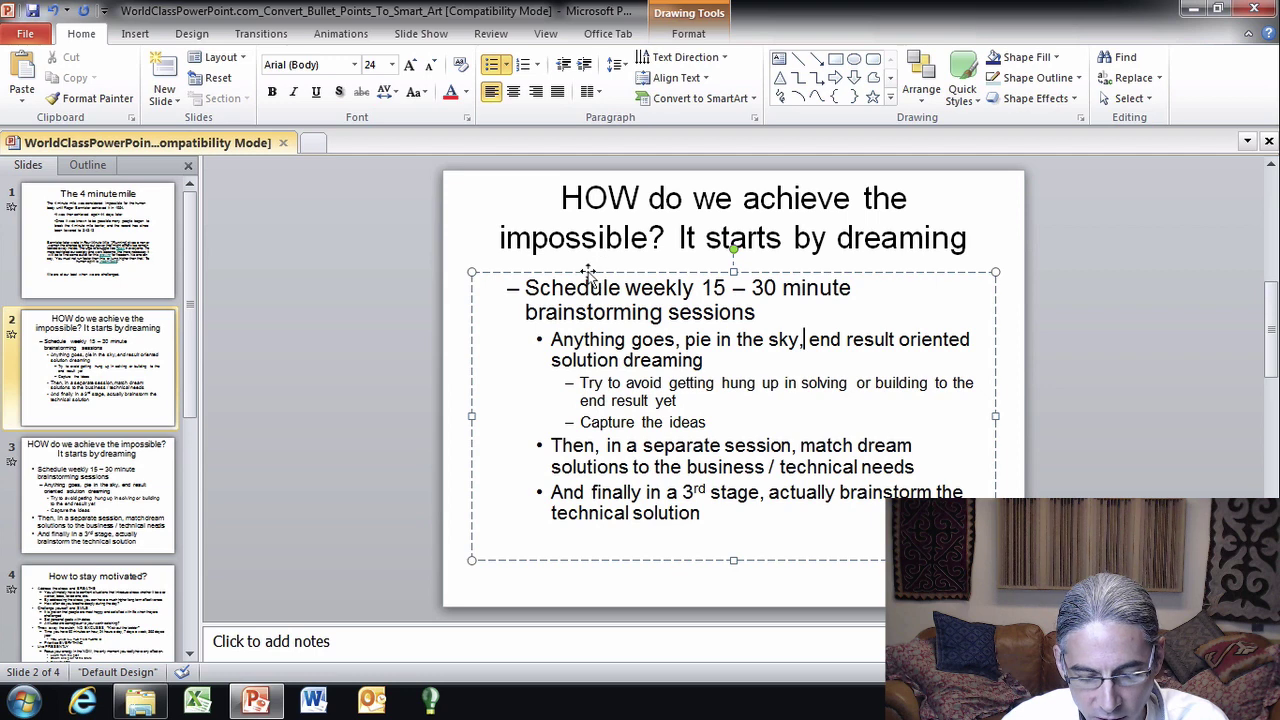
{"action": "left_click_drag", "start_coordinate": [712, 515], "coordinate": [511, 278]}
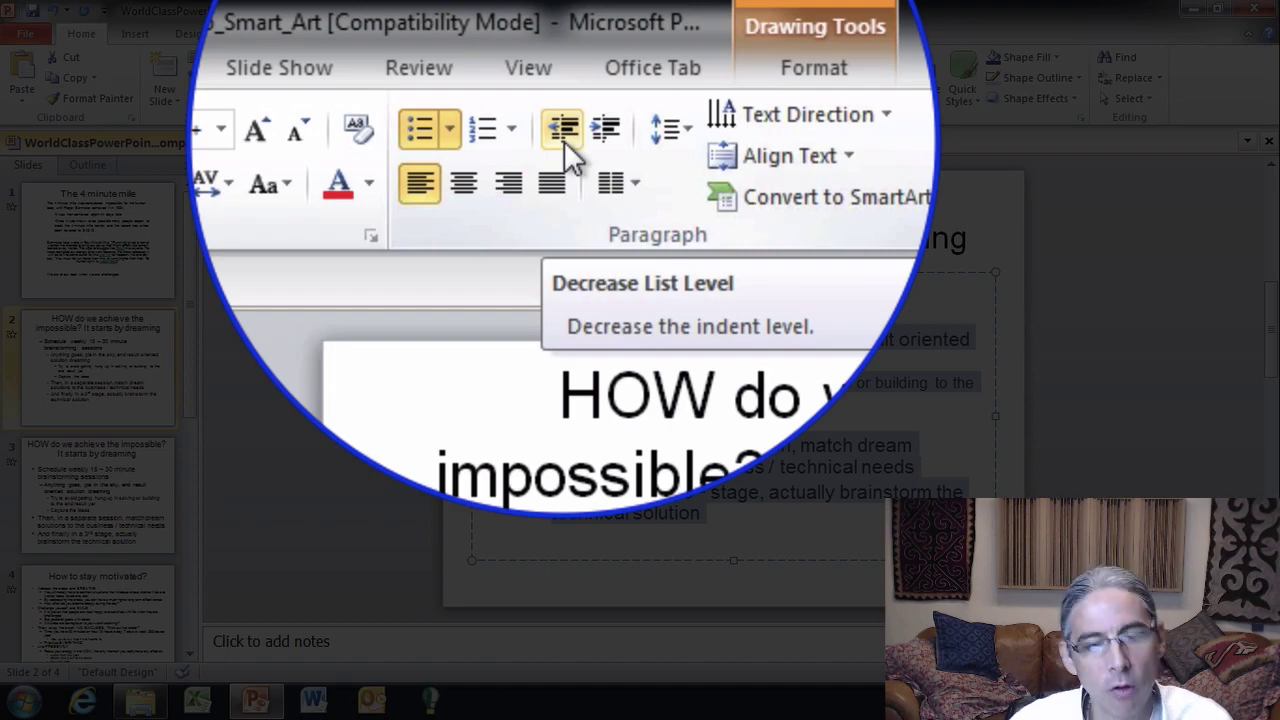
{"action": "left_click", "coordinate": [564, 139]}
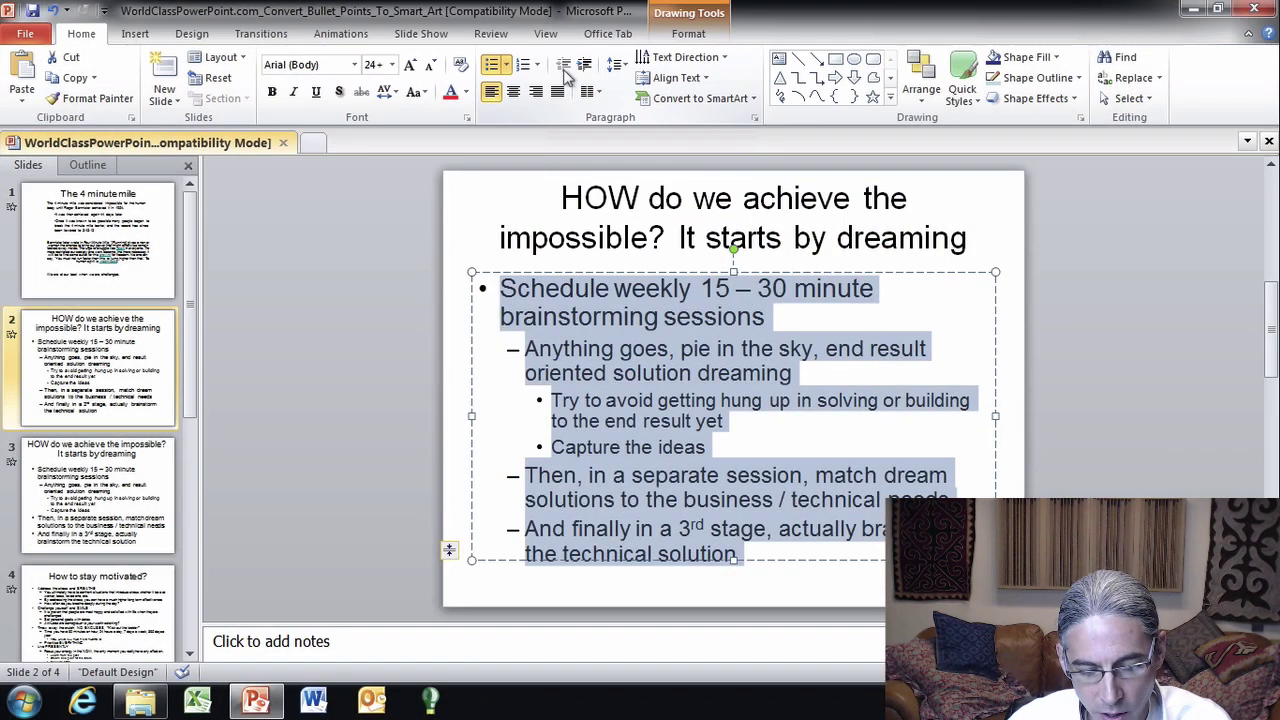
{"action": "left_click", "coordinate": [527, 350]}
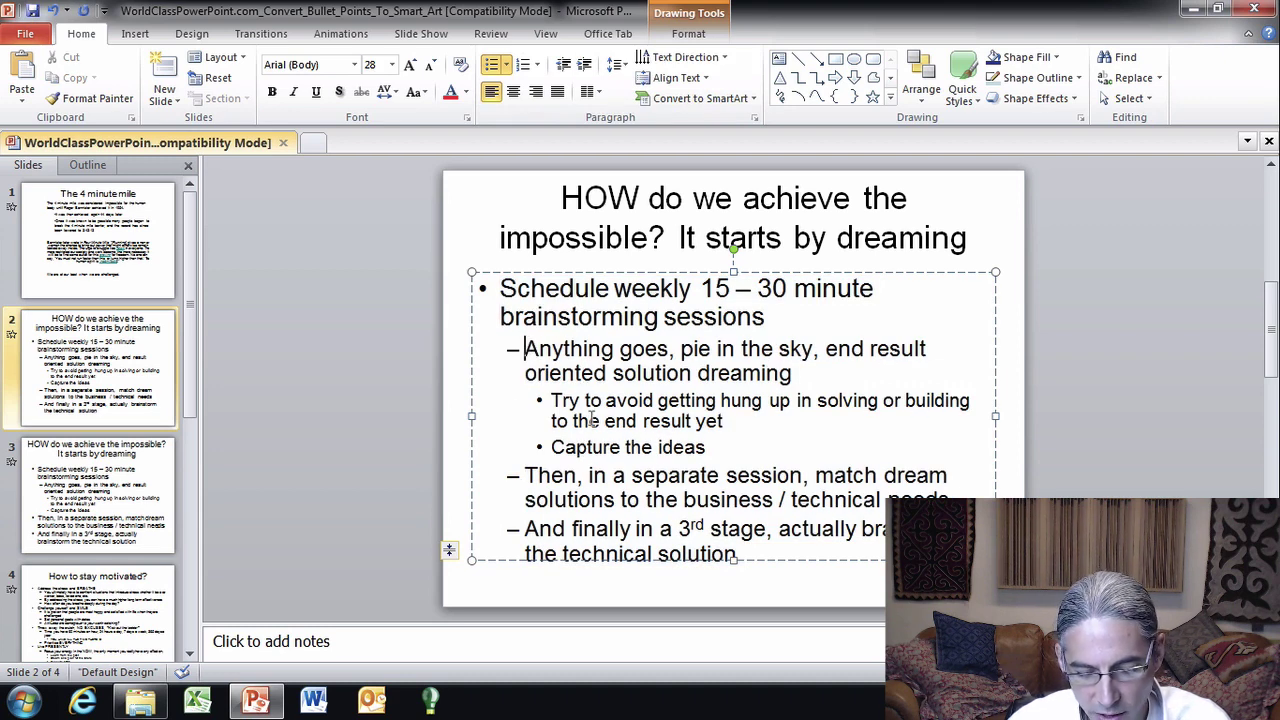
Promote the 'Then, in a separate session' and 'And finally' lines to top-level bullets.
{"action": "left_click", "coordinate": [527, 478]}
{"action": "left_click", "coordinate": [527, 529]}
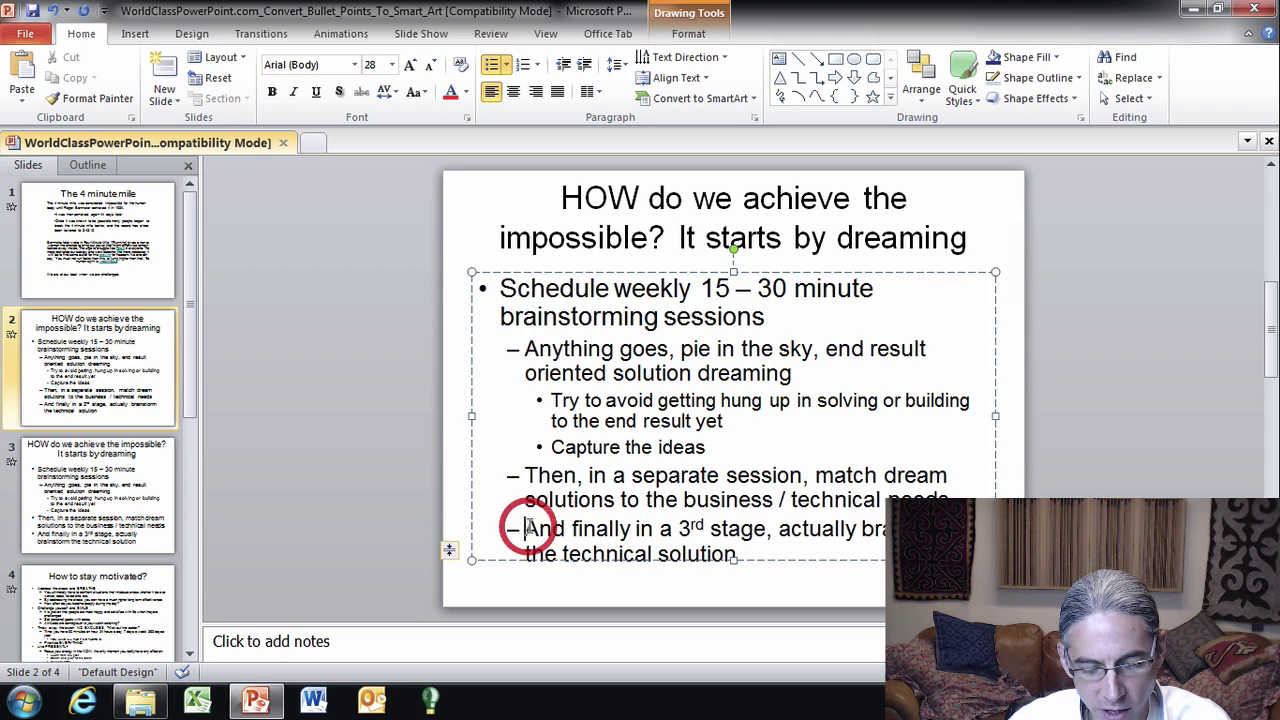
{"action": "left_click", "coordinate": [525, 475]}
{"action": "left_click", "coordinate": [525, 529]}
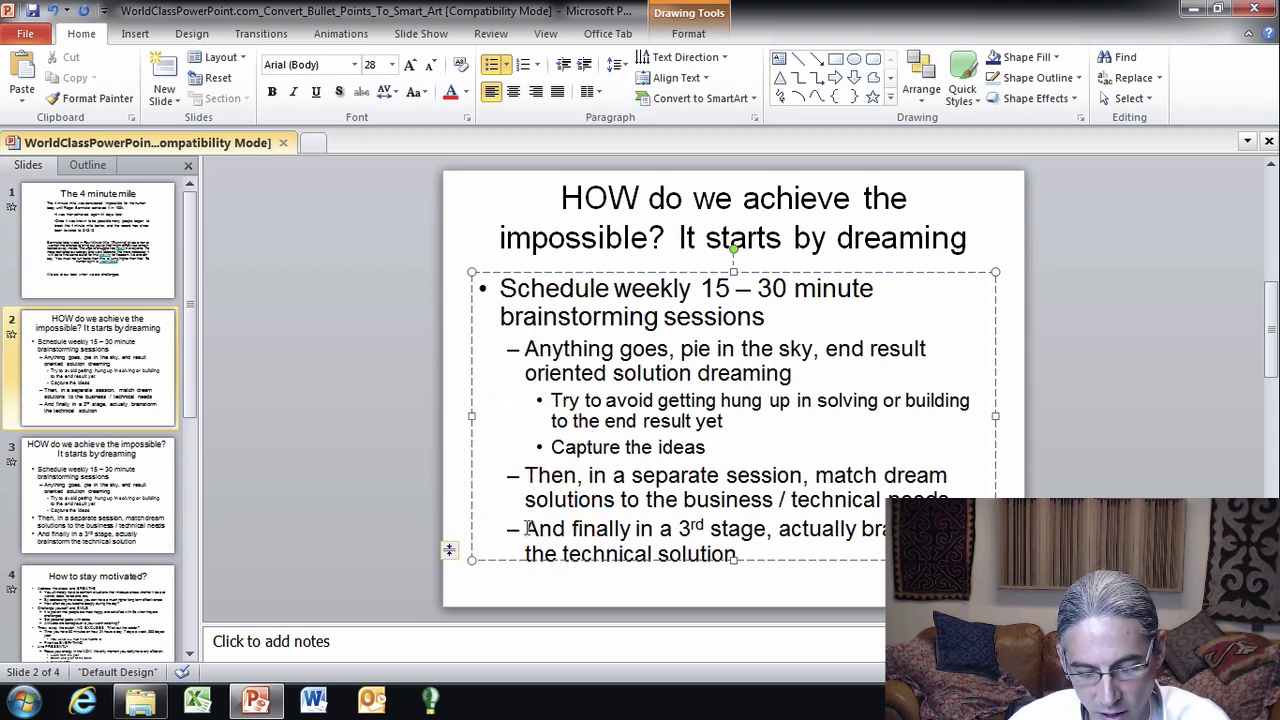
{"action": "left_click", "coordinate": [525, 476]}
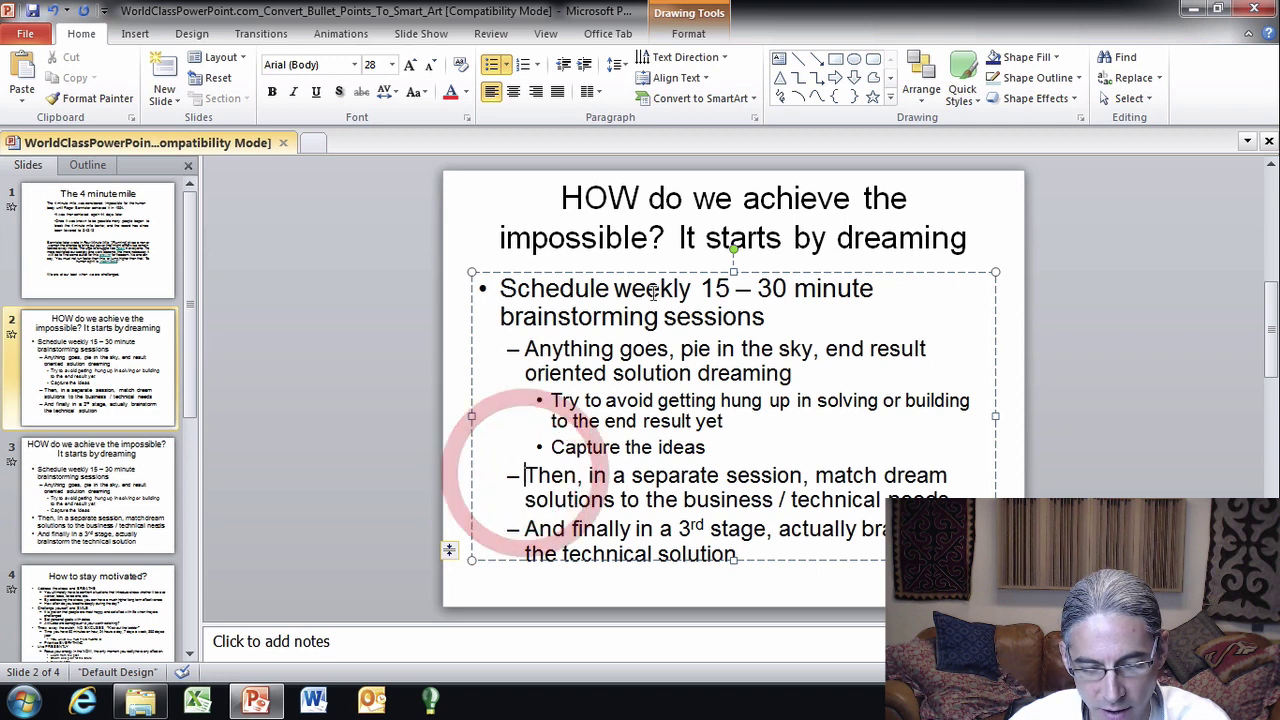
{"action": "left_click", "coordinate": [564, 64]}
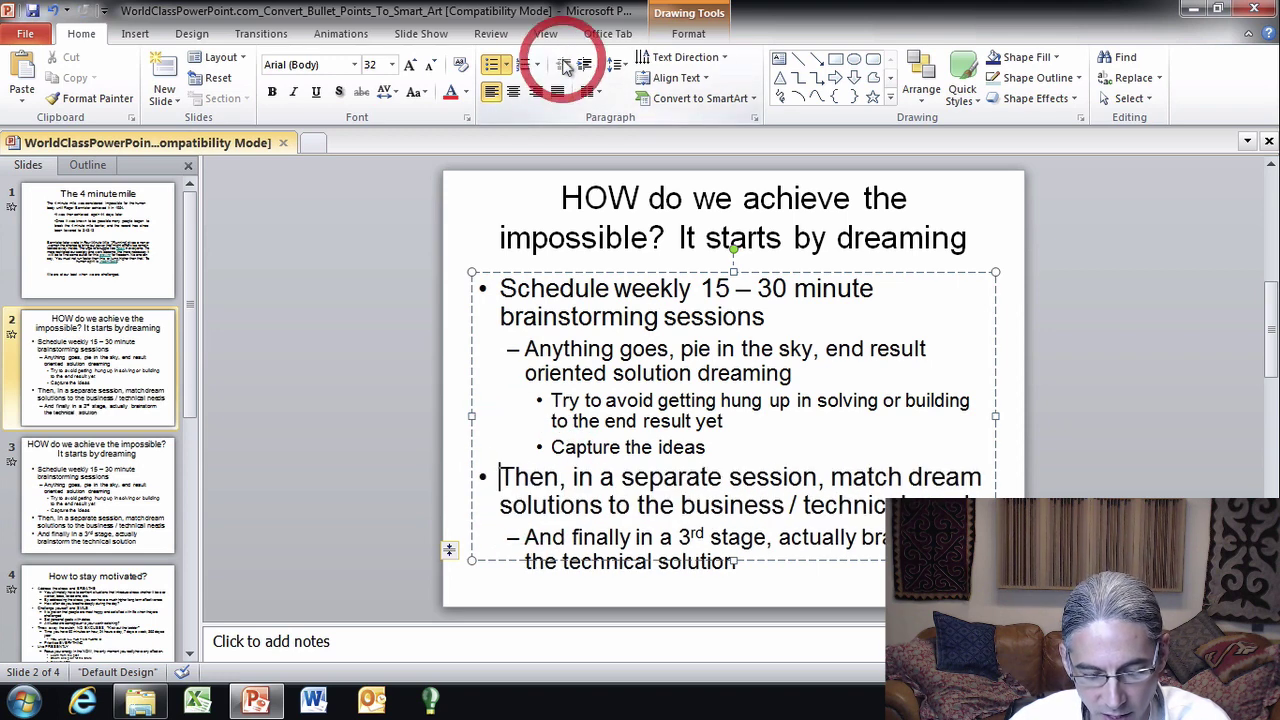
{"action": "left_click", "coordinate": [525, 537]}
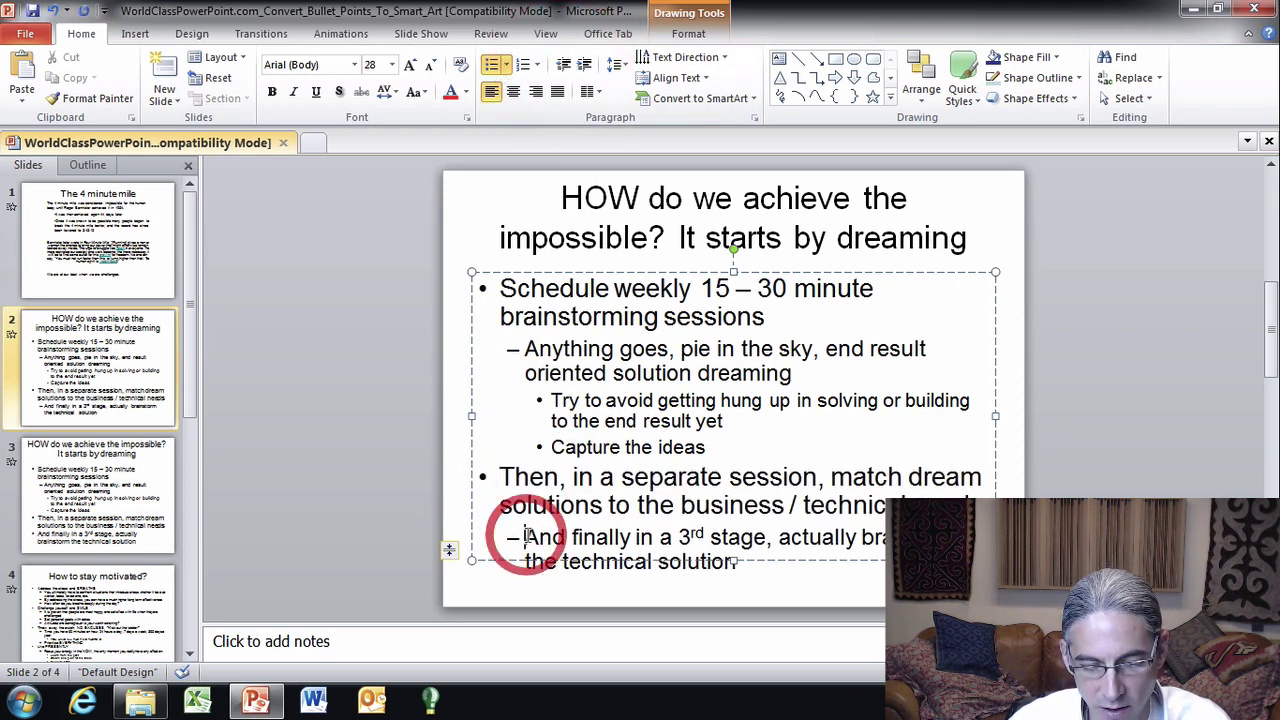
{"action": "left_click", "coordinate": [562, 66]}
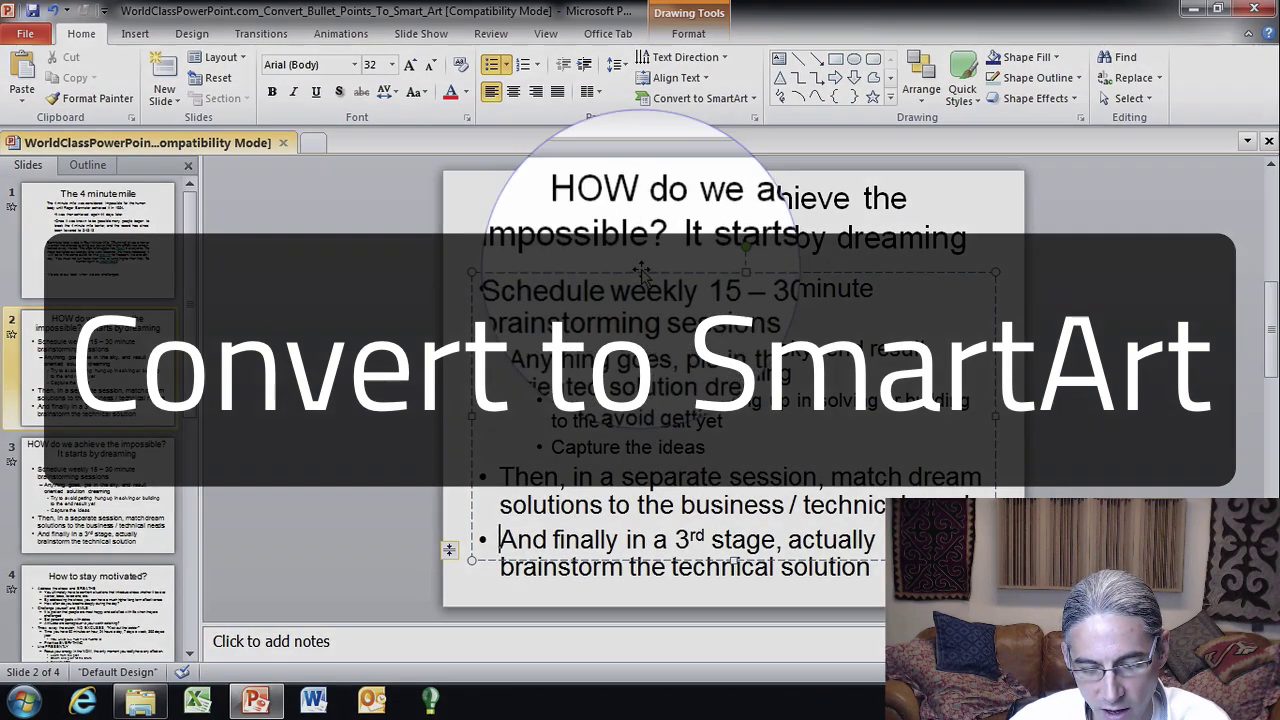
Select slide 2's whole bullet text box and show the Convert to SmartArt layout choices.
{"action": "left_click", "coordinate": [640, 275]}
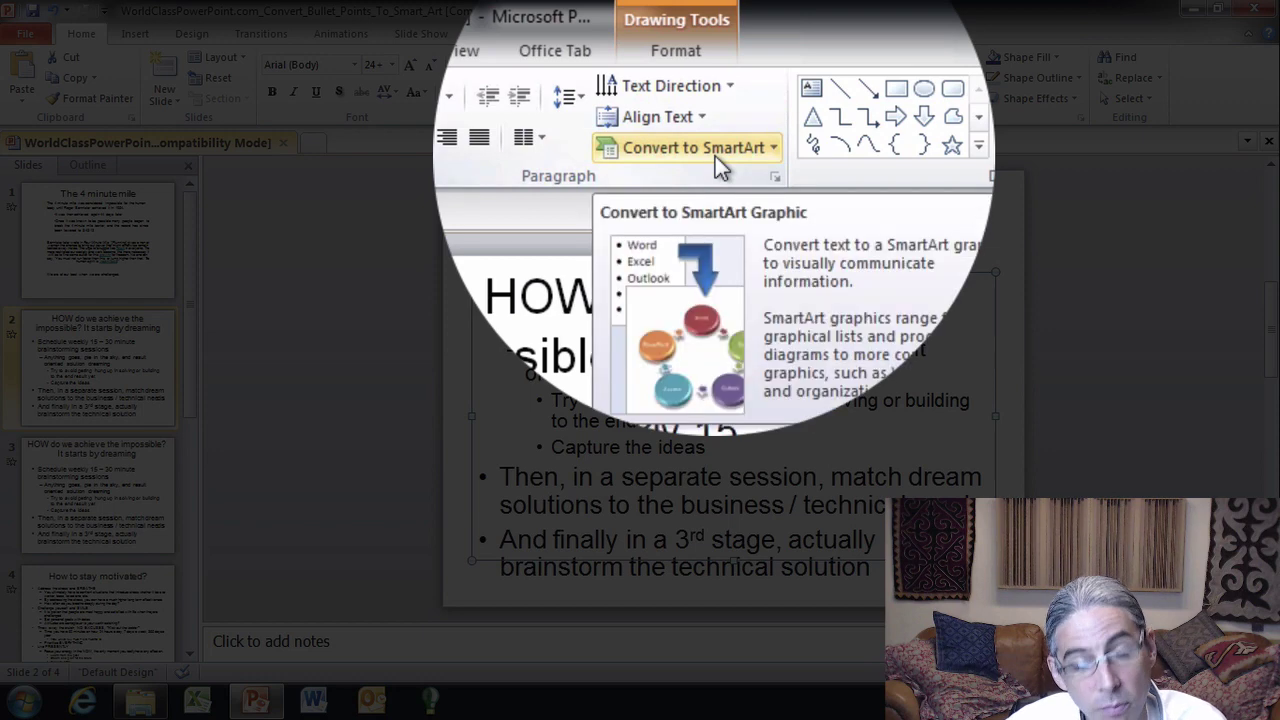
{"action": "left_click", "coordinate": [751, 148]}
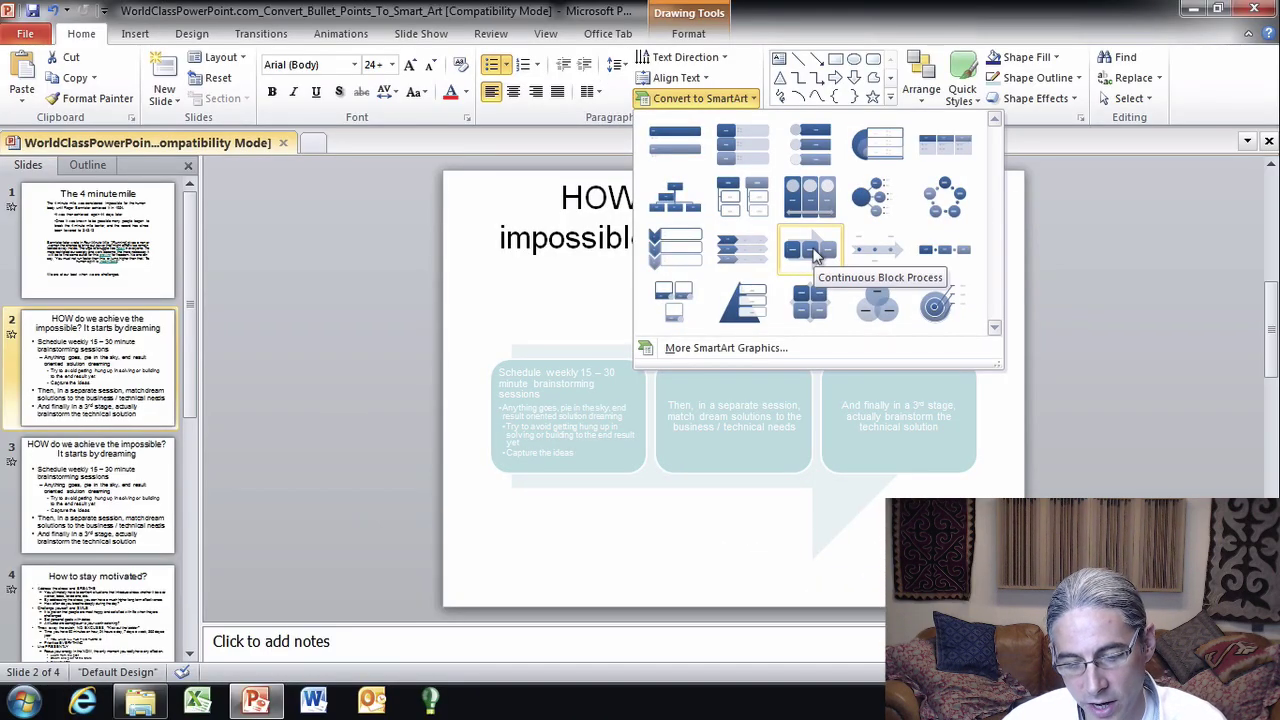
{"action": "key", "text": "super+plus"}
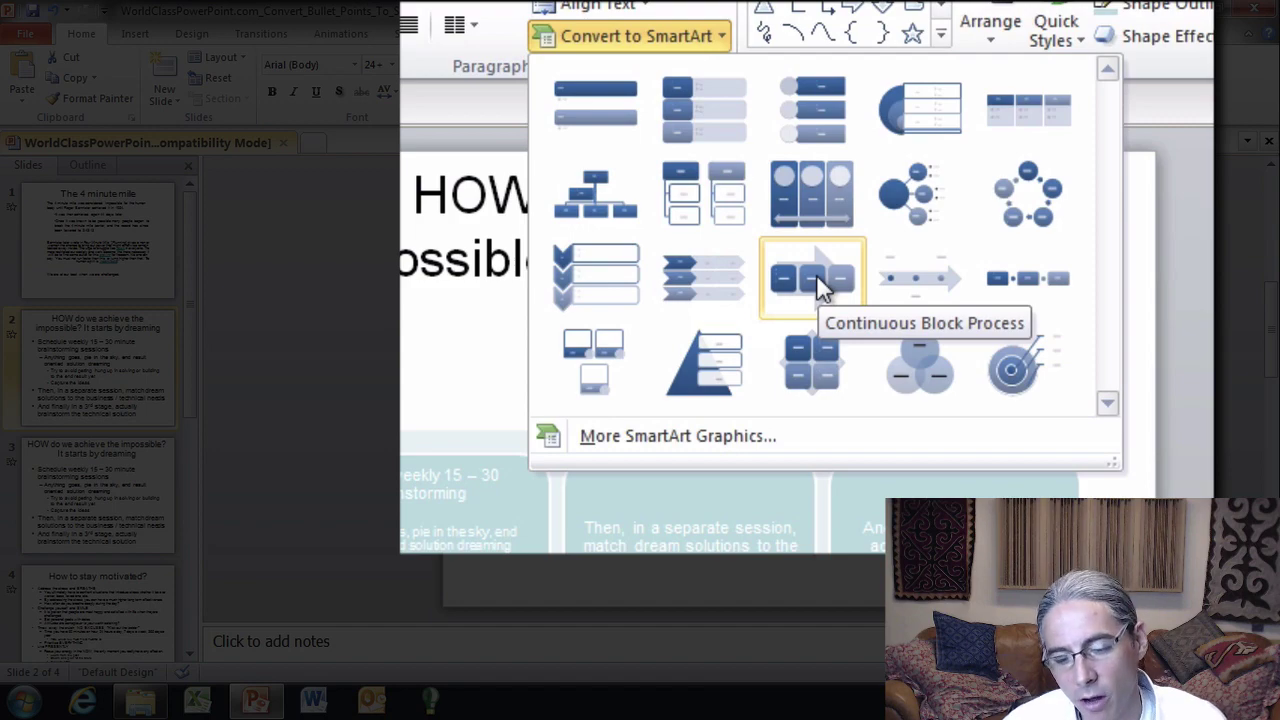
{"action": "key", "text": "super+Escape"}
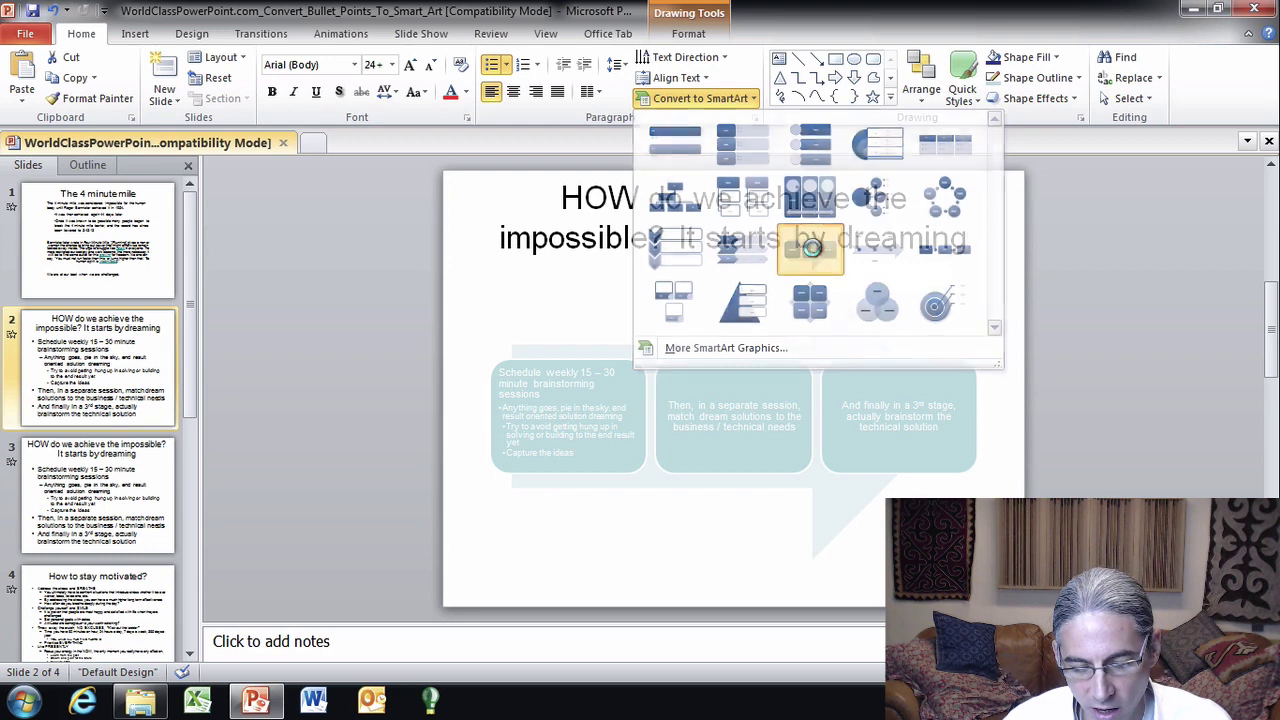
Convert the bullets into a Continuous Block Process SmartArt and show its Change Colors schemes.
{"action": "left_click", "coordinate": [812, 250]}
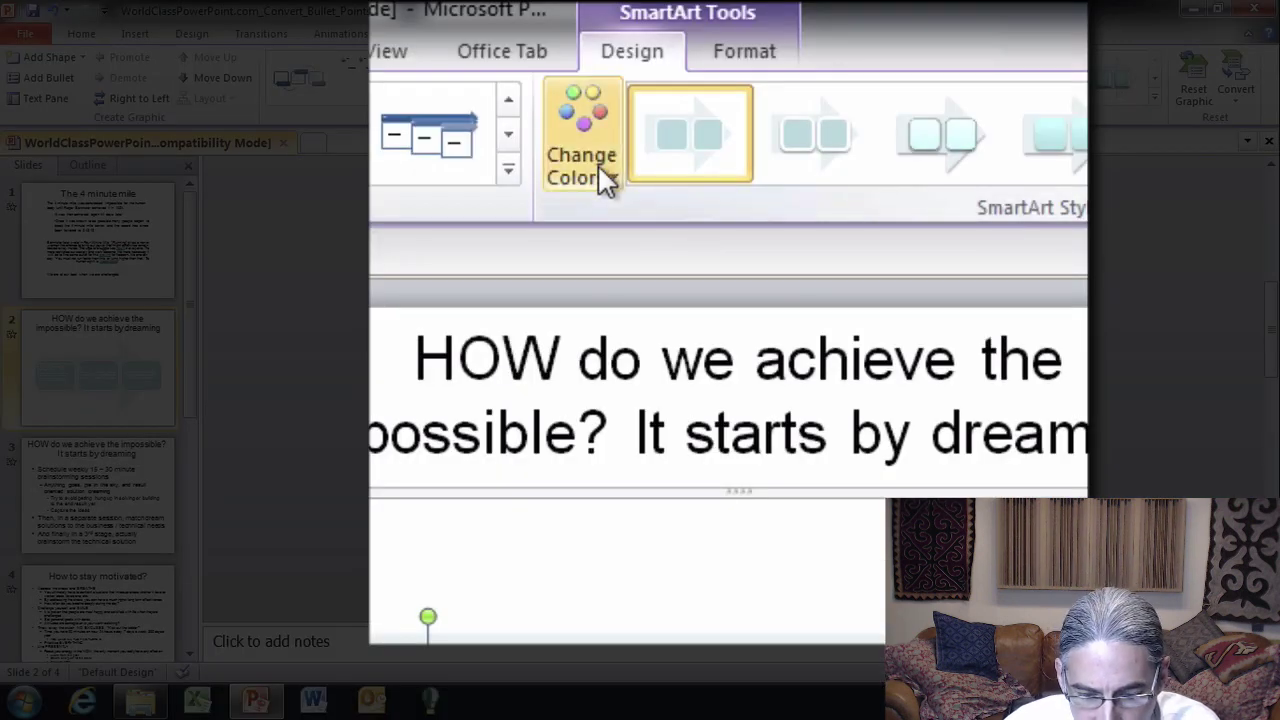
{"action": "left_click", "coordinate": [658, 94]}
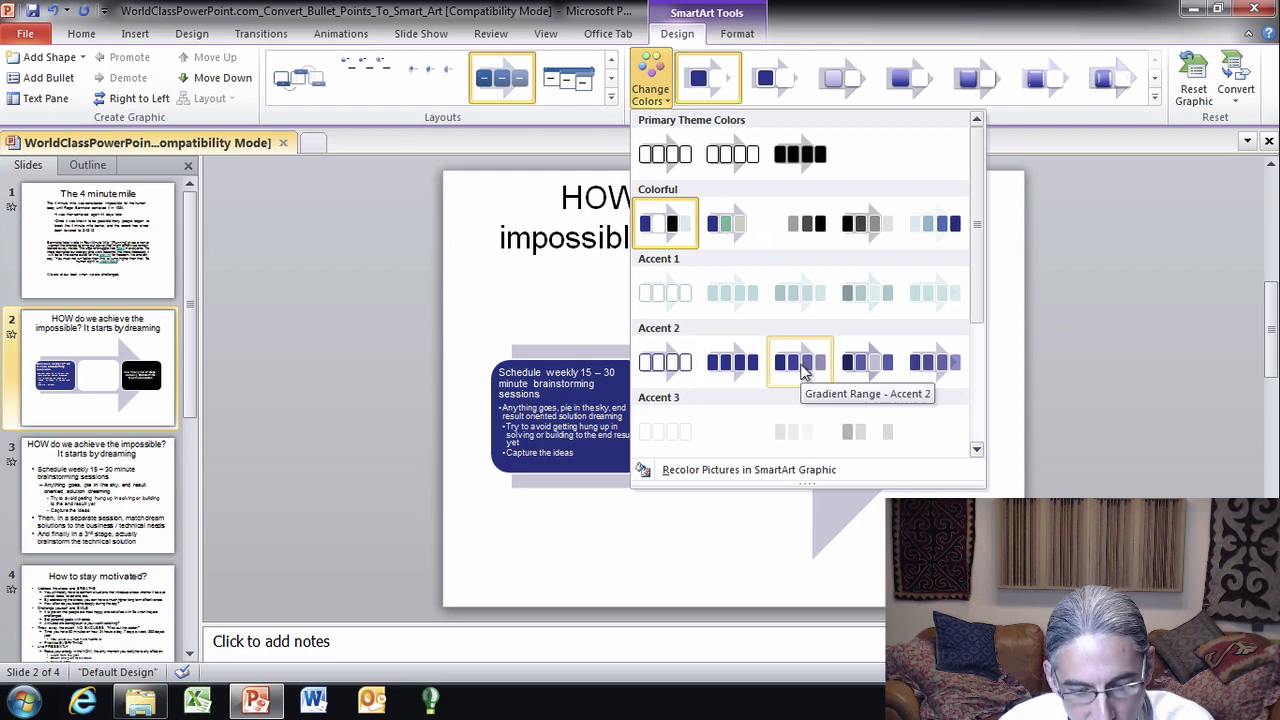
Apply the Gradient Range - Accent 2 colour scheme to the SmartArt diagram.
{"action": "left_click", "coordinate": [801, 369]}
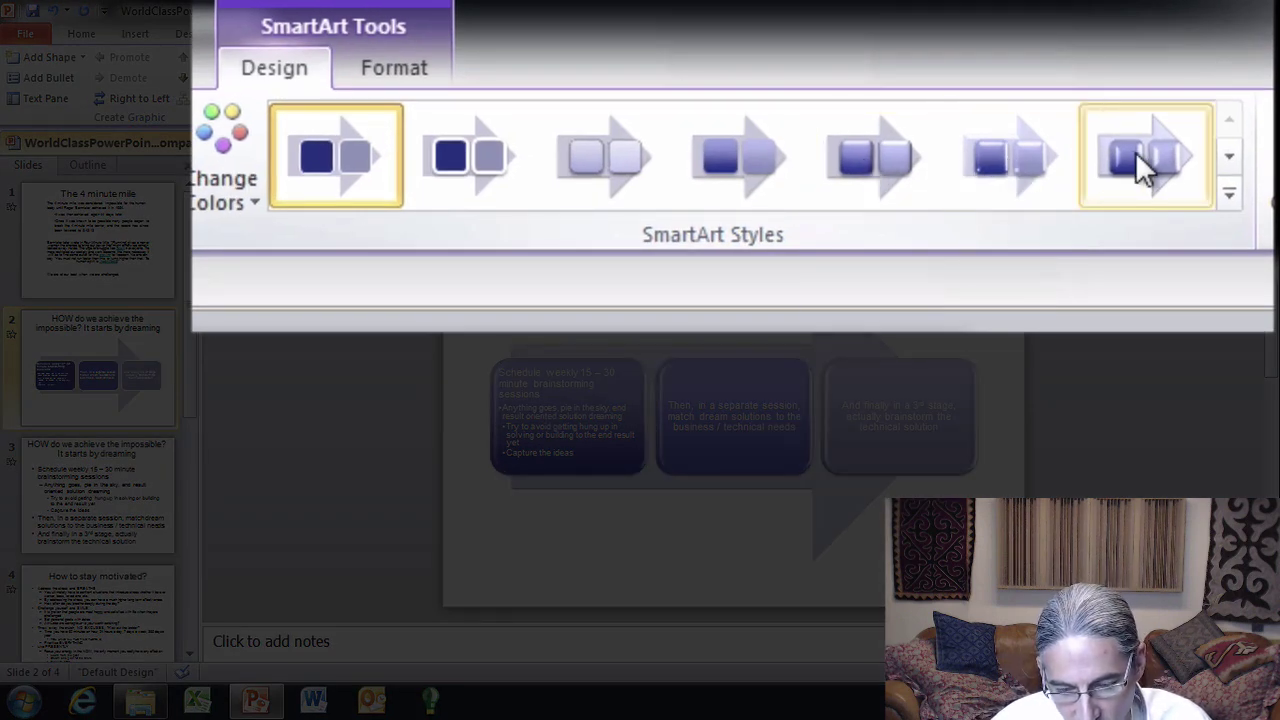
Apply the Polished 3-D SmartArt style, then view slide 3's original bullet list.
{"action": "left_click", "coordinate": [1230, 195]}
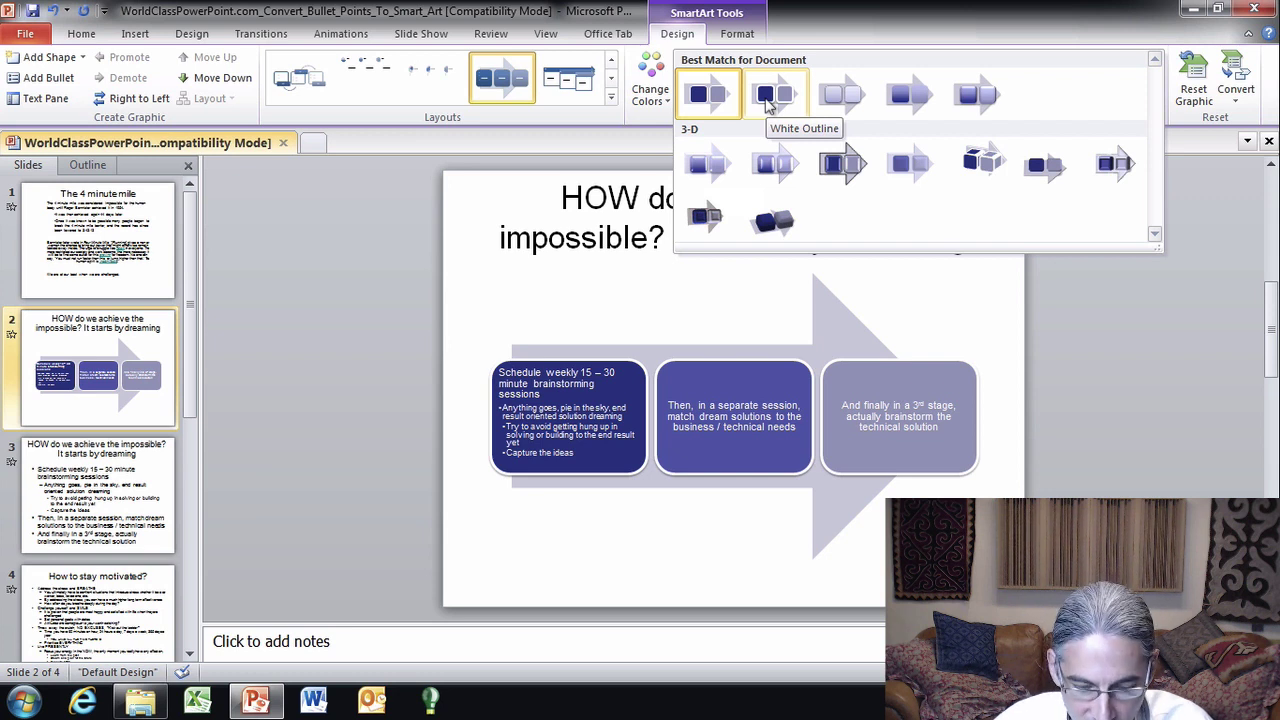
{"action": "left_click", "coordinate": [709, 148]}
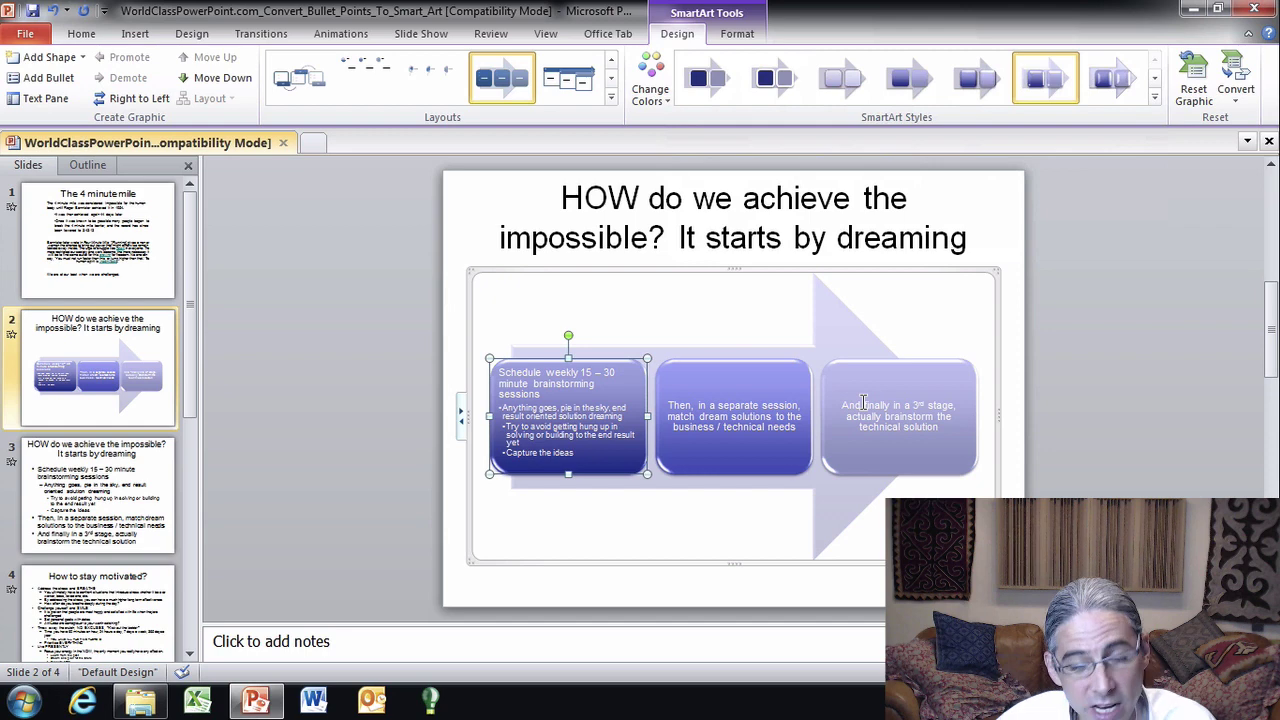
{"action": "left_click", "coordinate": [118, 486]}
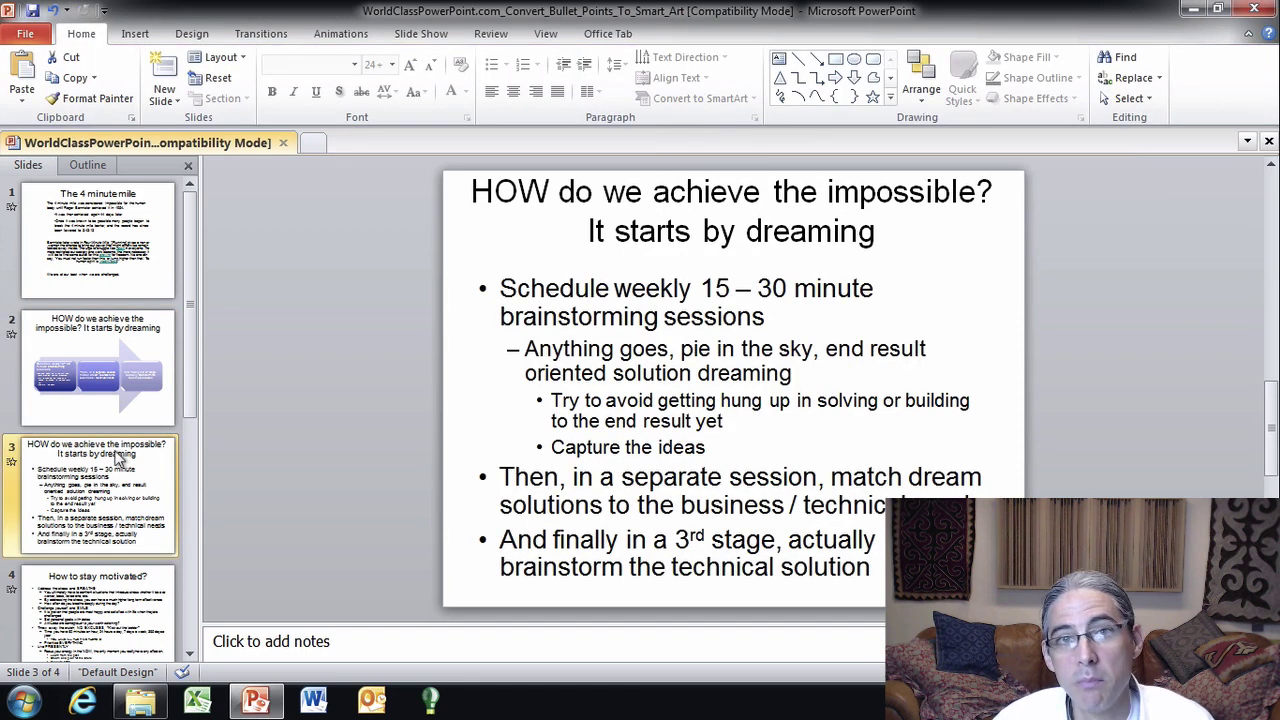
Return to slide 2 and select its blue 3-D Continuous Block Process diagram.
{"action": "left_click", "coordinate": [118, 378]}
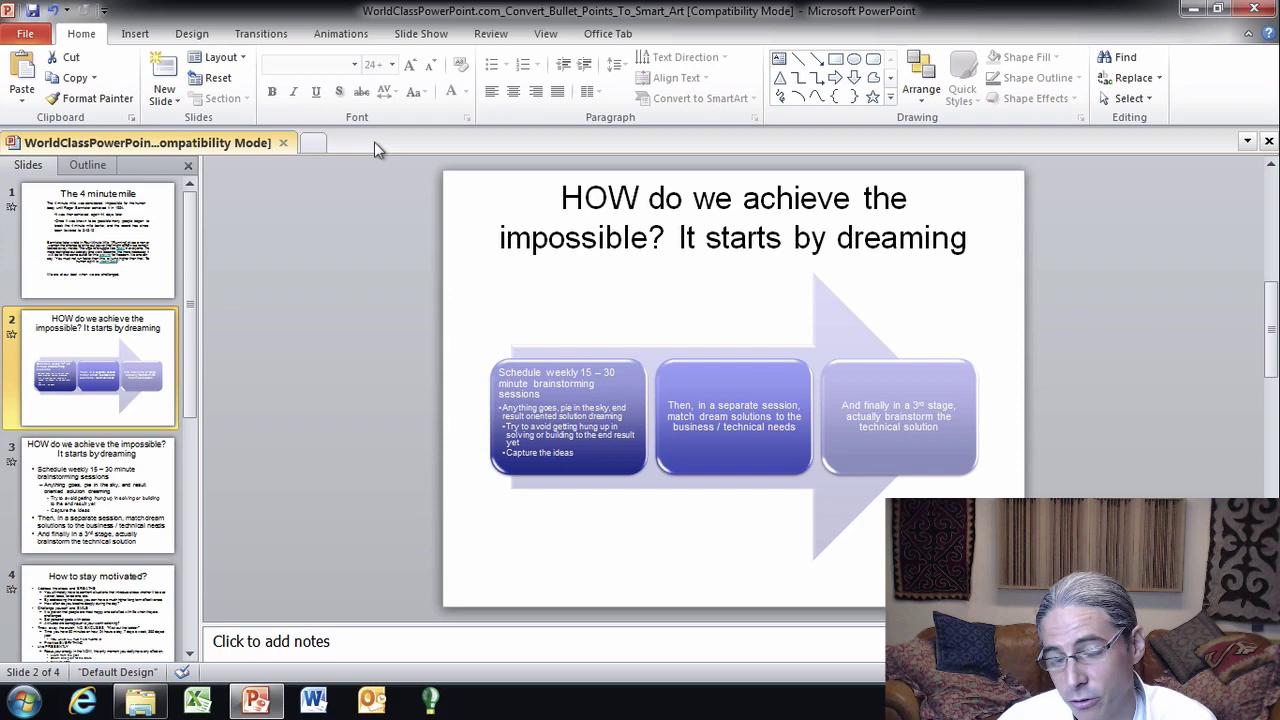
{"action": "left_click", "coordinate": [670, 330]}
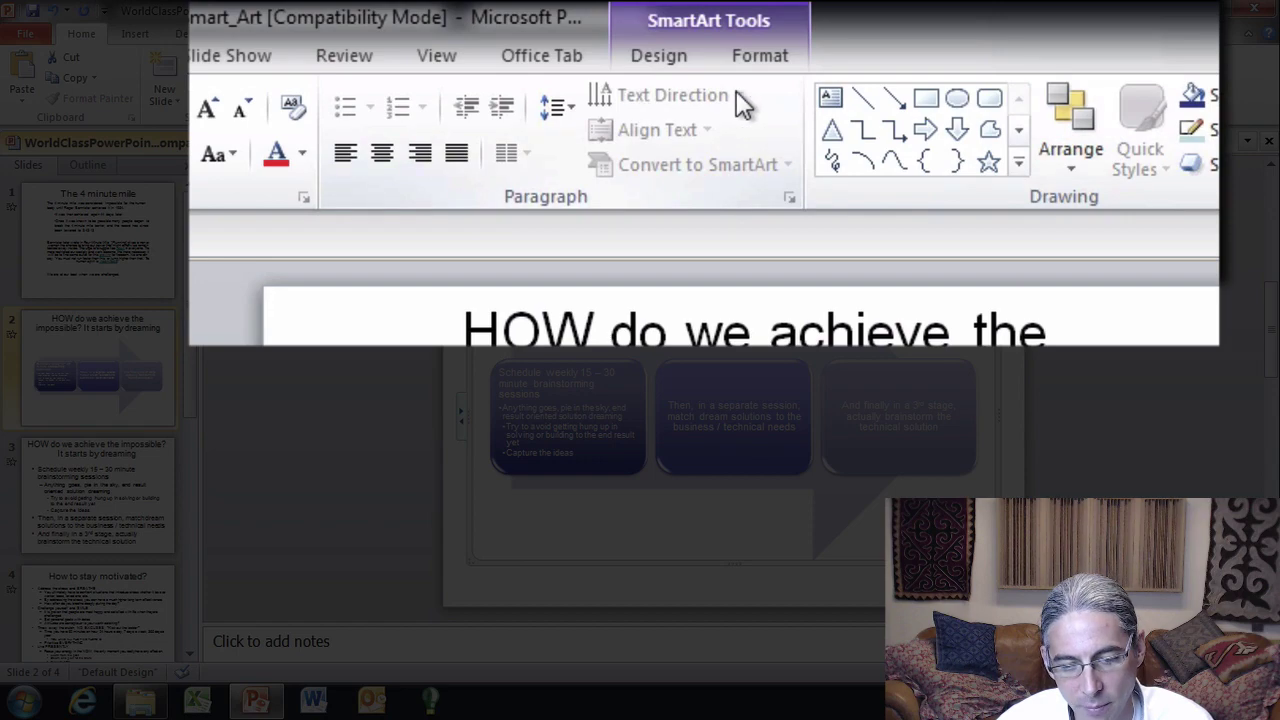
Apply the Fill - None, Outline - Accent 2 WordArt style to the SmartArt text.
{"action": "left_click", "coordinate": [668, 58]}
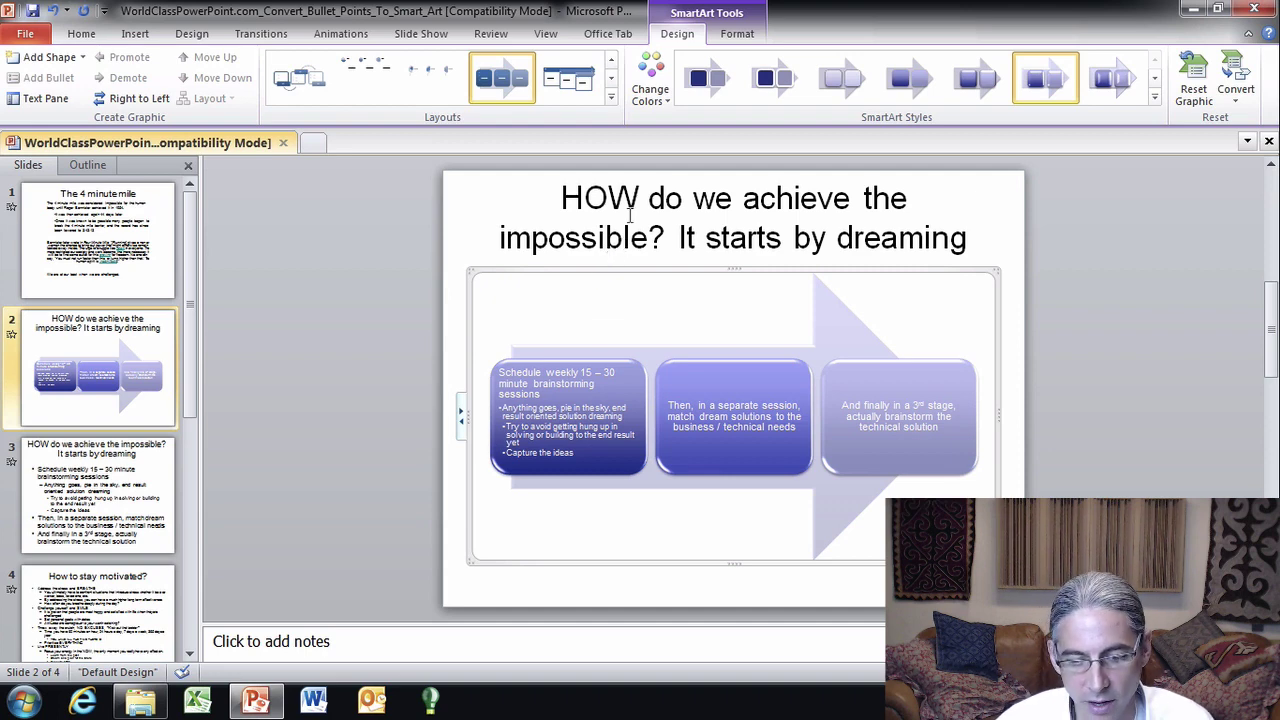
{"action": "left_click", "coordinate": [745, 34]}
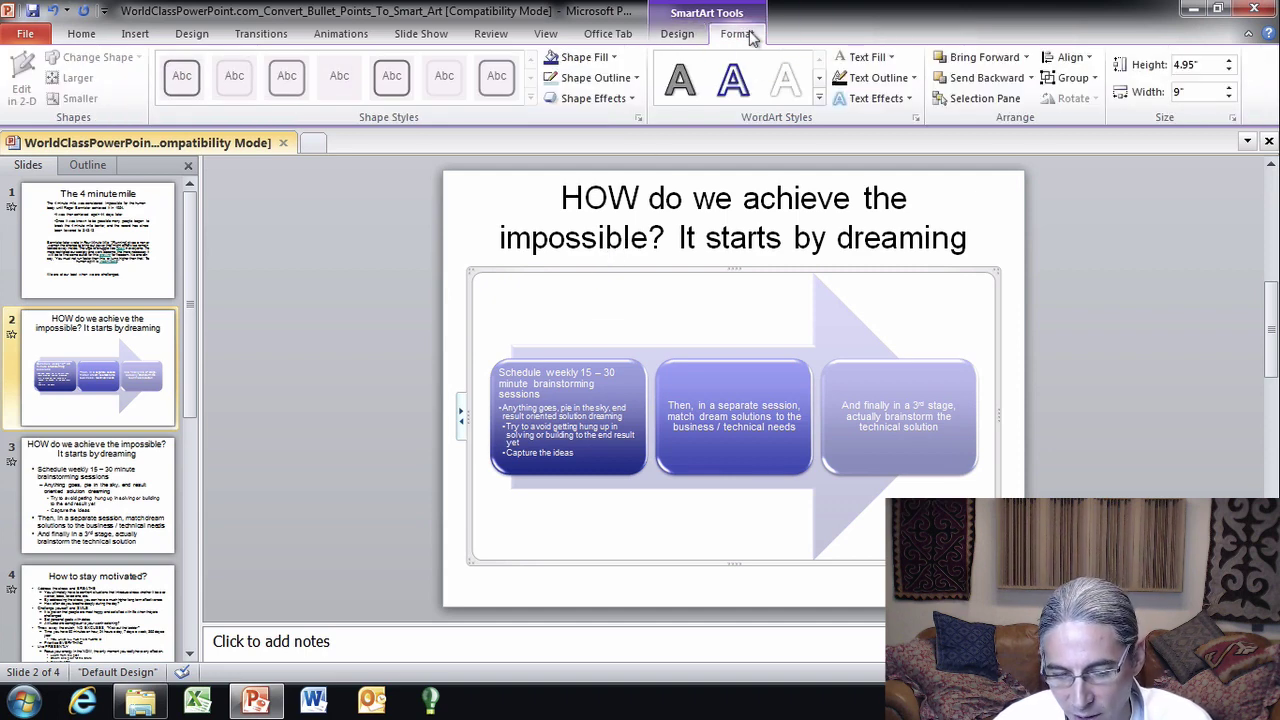
{"action": "left_click", "coordinate": [756, 98]}
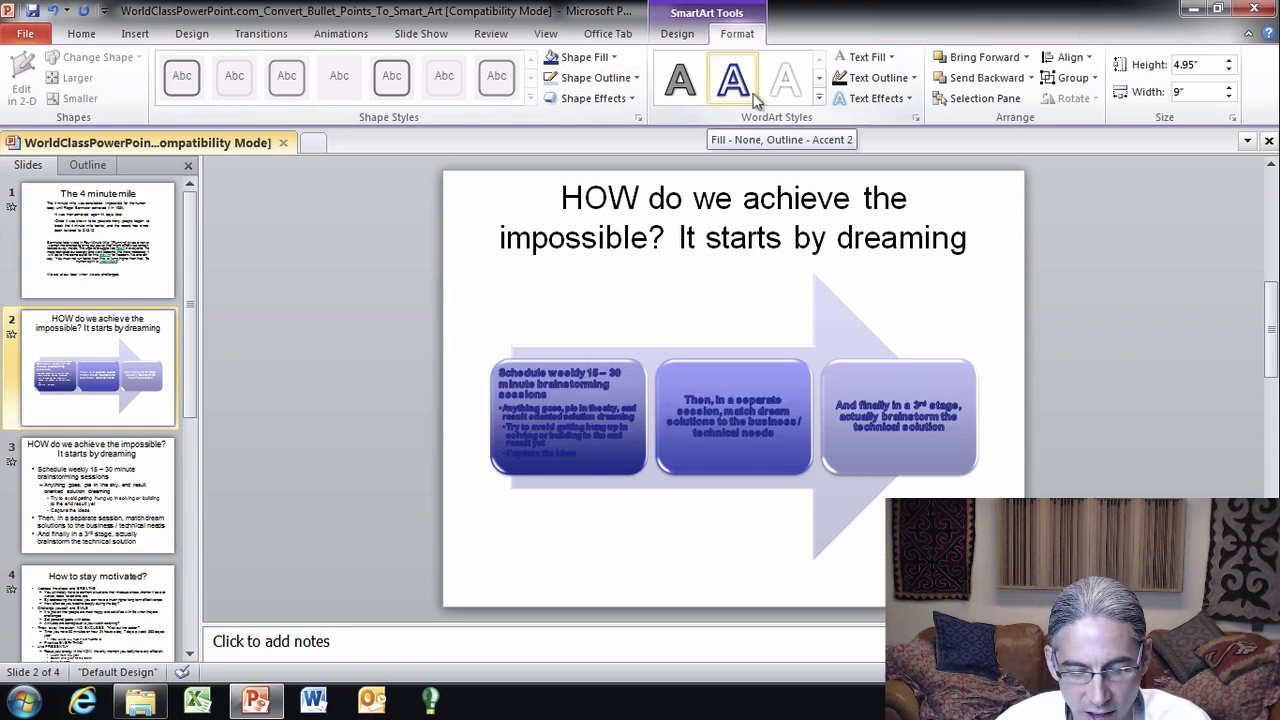